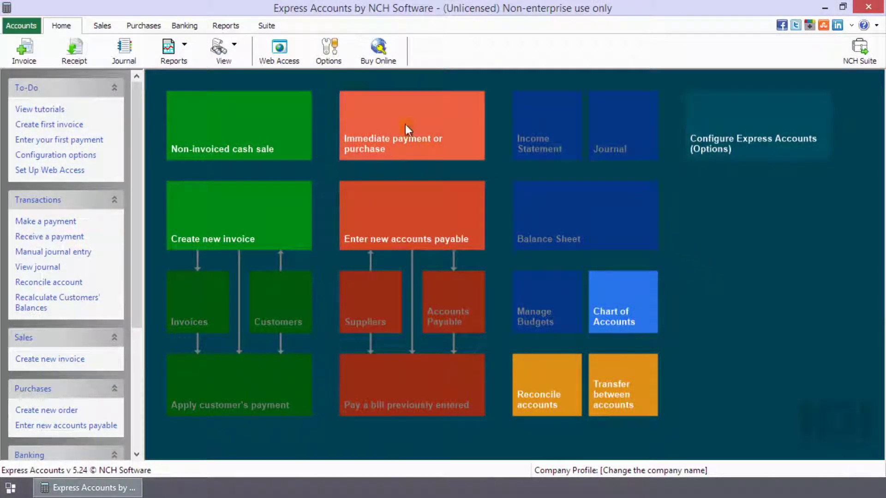
Step: Enable Inventoria synchronization in Express Accounts' Inventory options and request Update Now
click(335, 64)
click(158, 147)
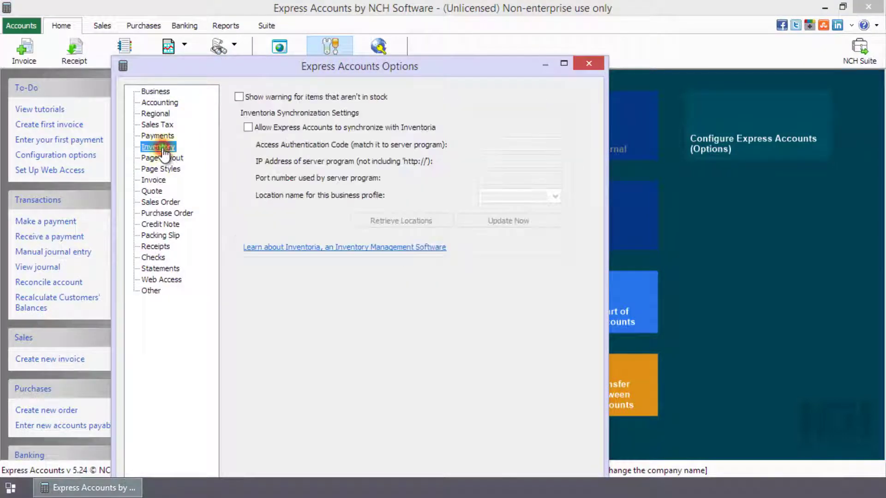
click(278, 130)
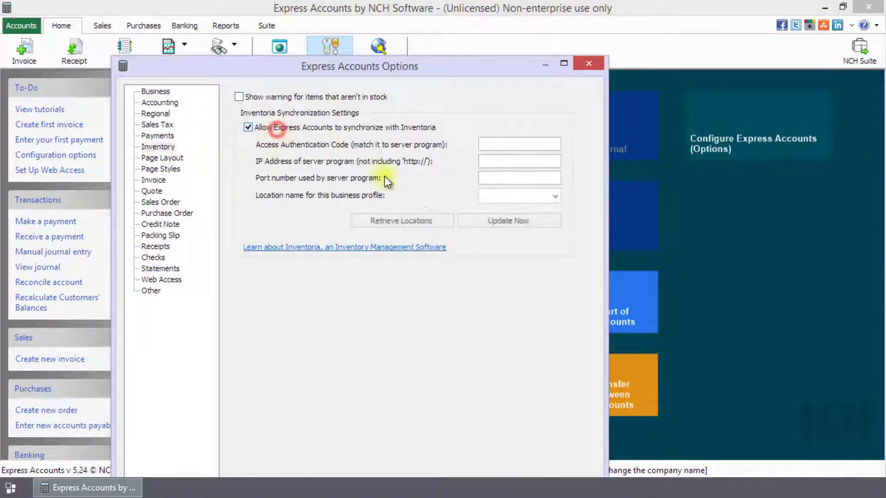
click(505, 223)
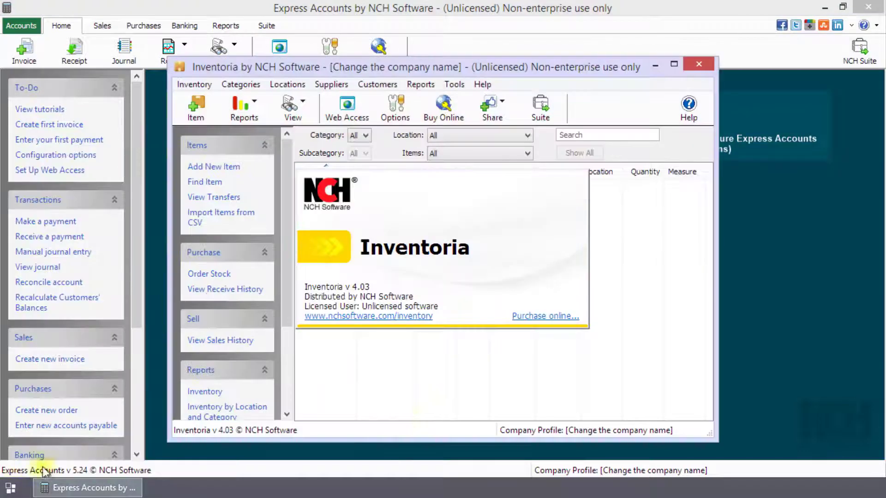
click(396, 109)
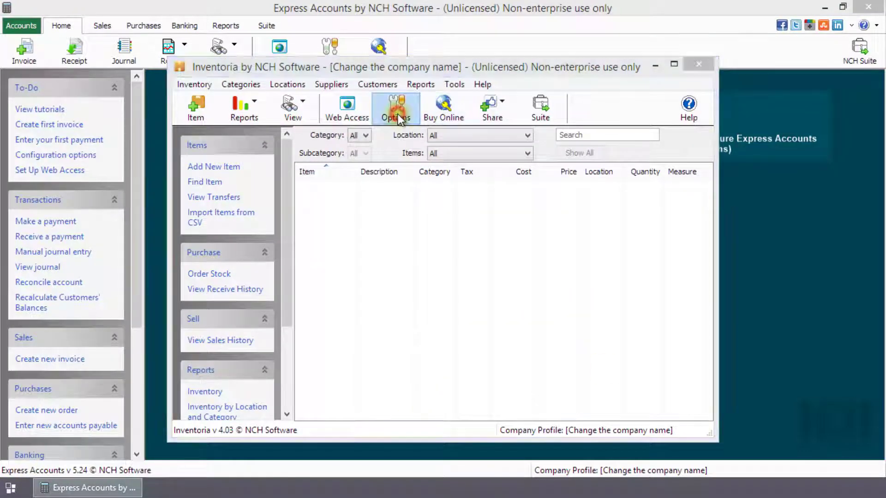
click(298, 99)
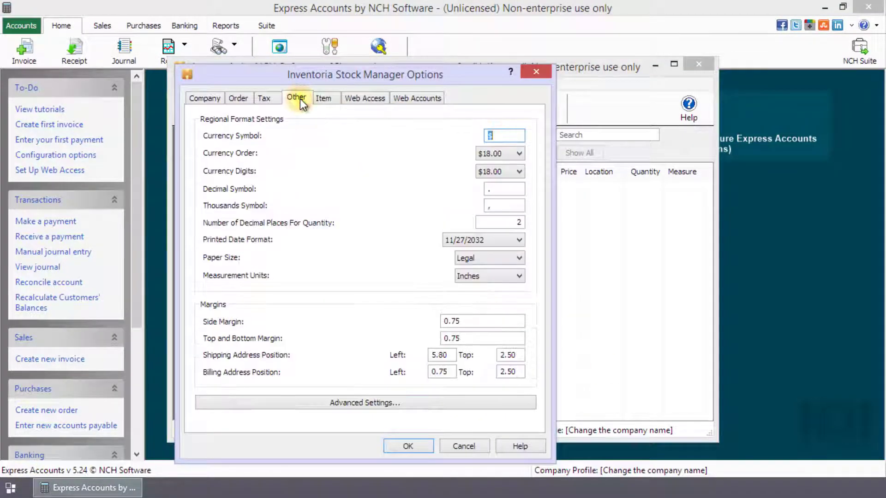
click(377, 403)
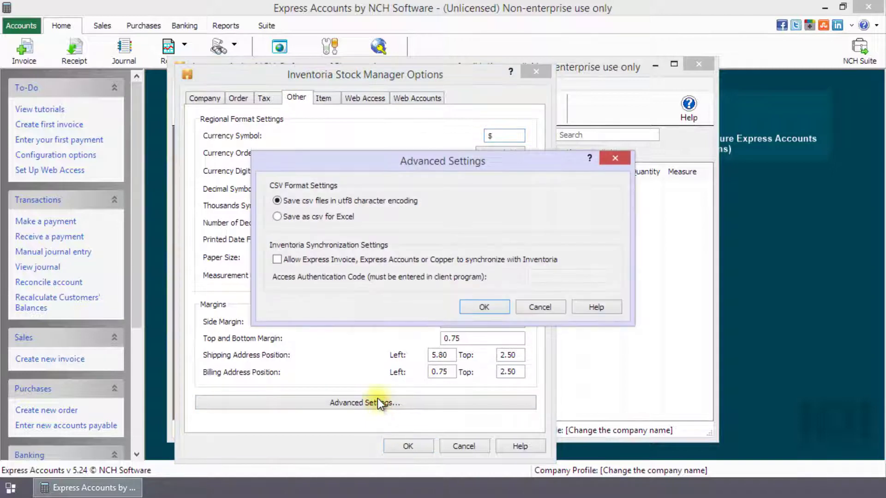
click(327, 260)
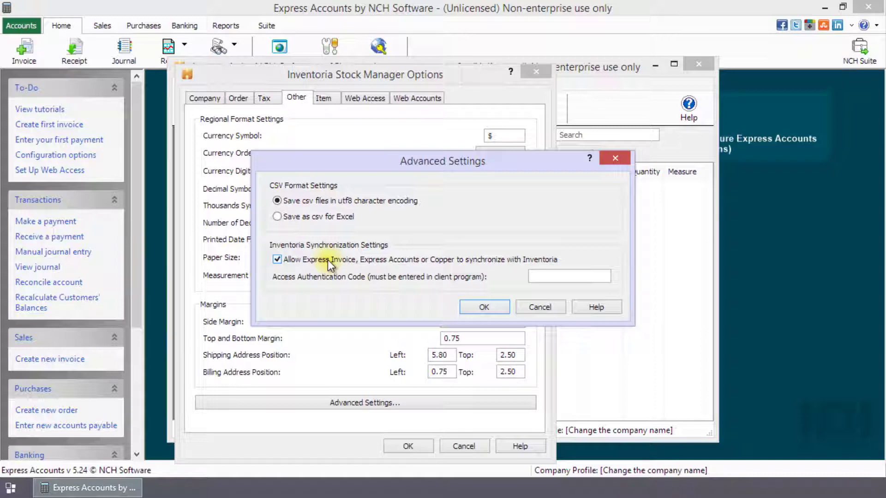
click(554, 276)
click(485, 307)
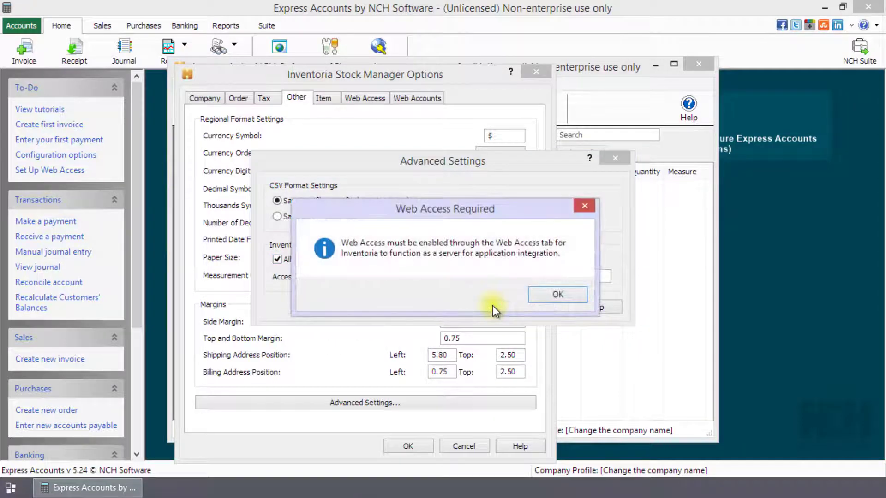
Step: Dismiss the notice and allow Inventoria web access on the local network
click(555, 293)
click(370, 95)
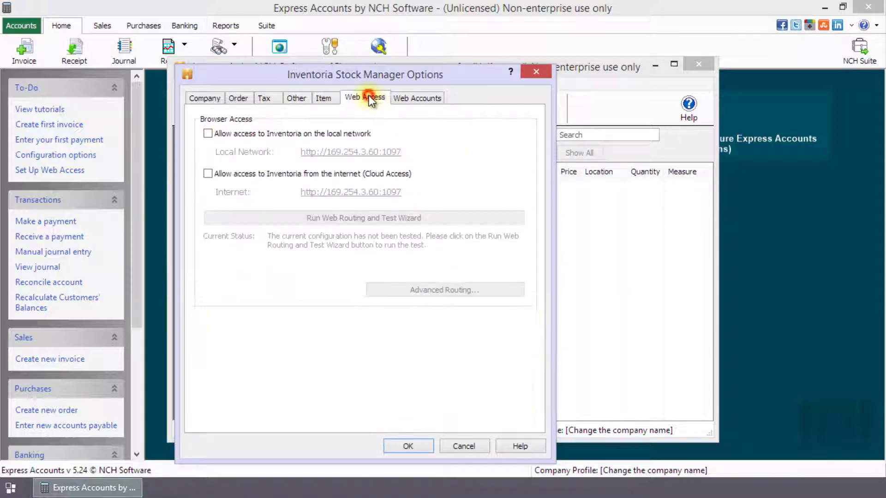
click(358, 107)
drag(479, 73, 518, 46)
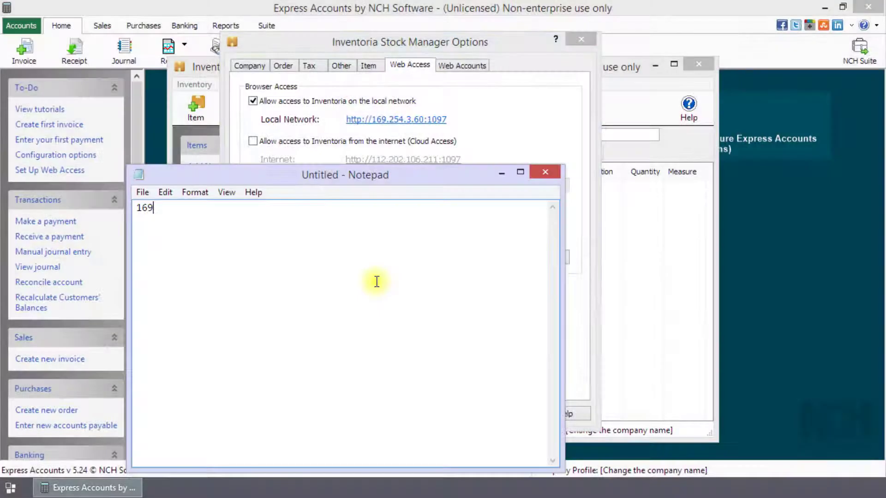
text(.254.)
text(3.60)
text(:1097)
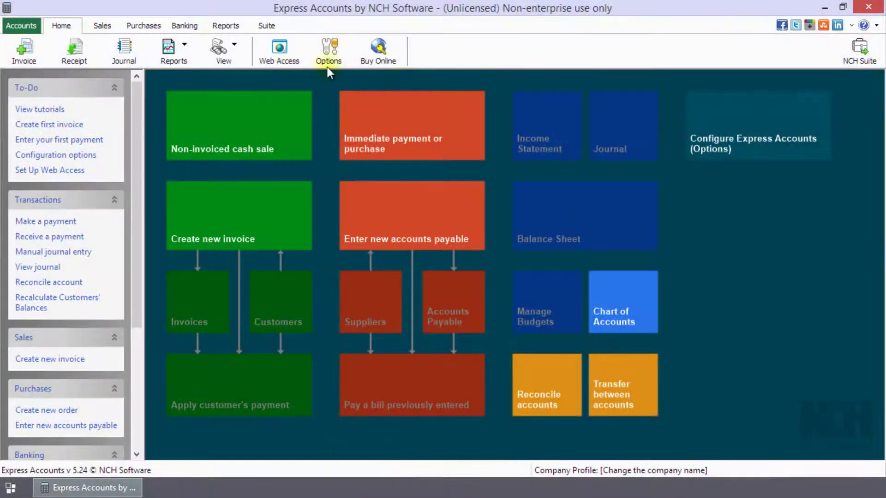
click(327, 63)
drag(332, 62, 838, 36)
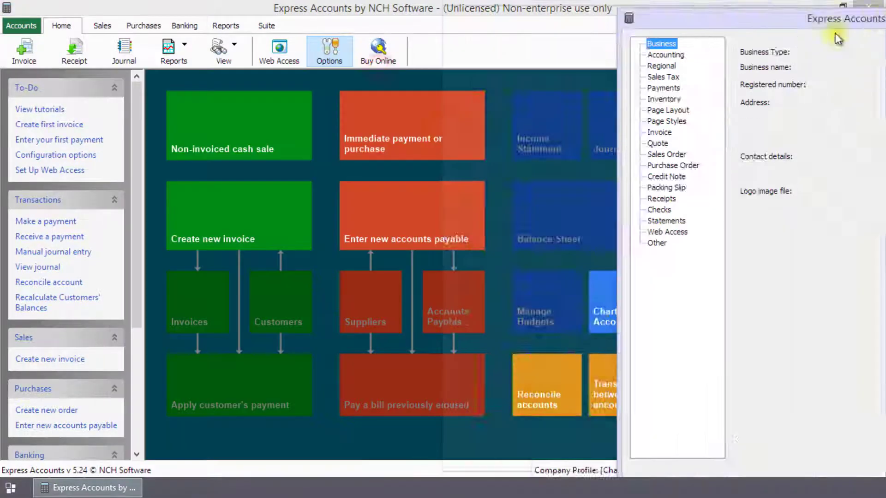
click(435, 91)
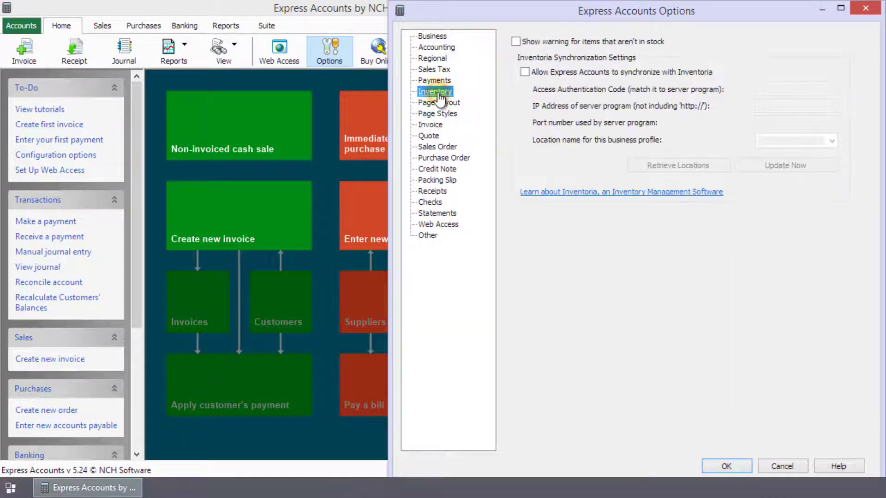
click(525, 72)
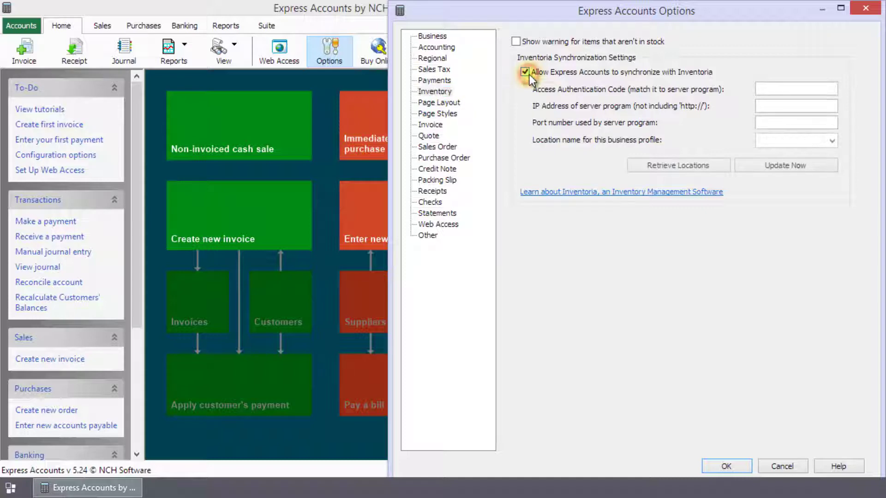
click(787, 89)
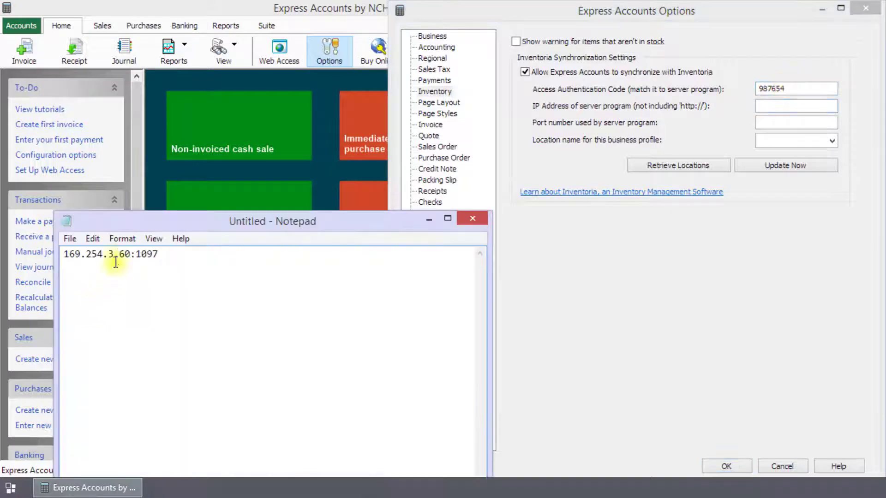
Step: Copy server IP 169.254.3.60 and port 1097 from Notepad into their fields
drag(130, 254, 37, 249)
key(ctrl+c)
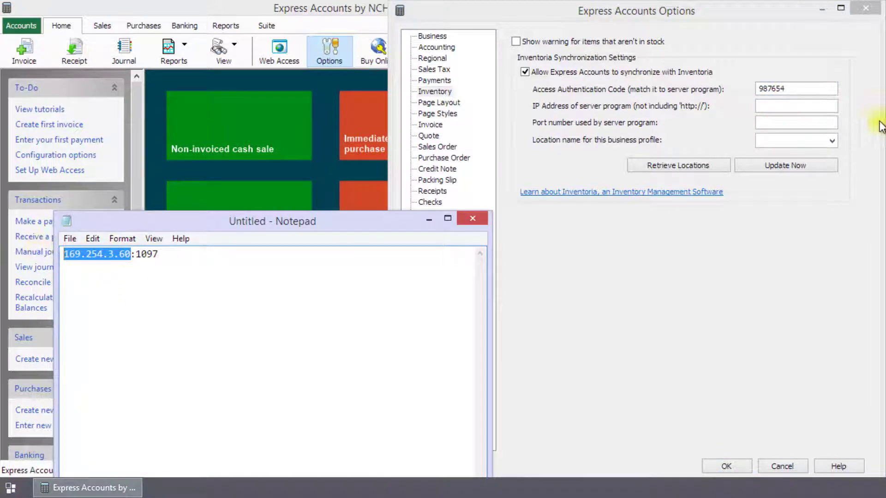
click(792, 105)
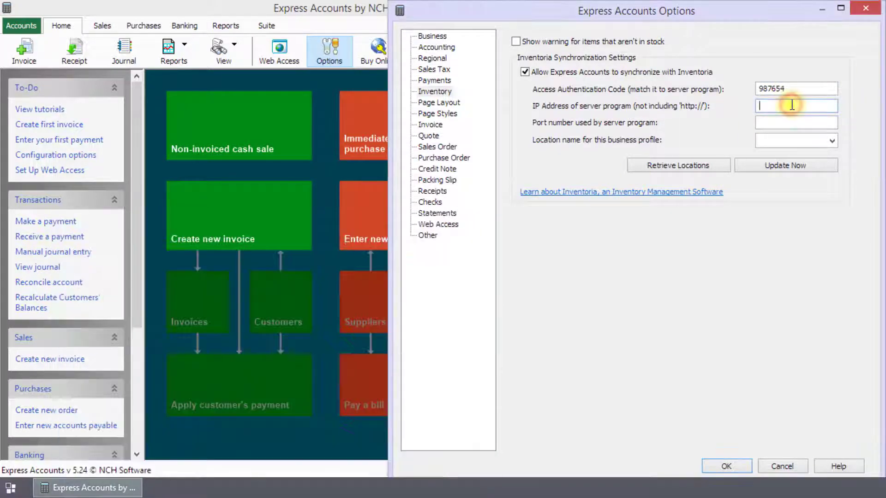
key(ctrl+v)
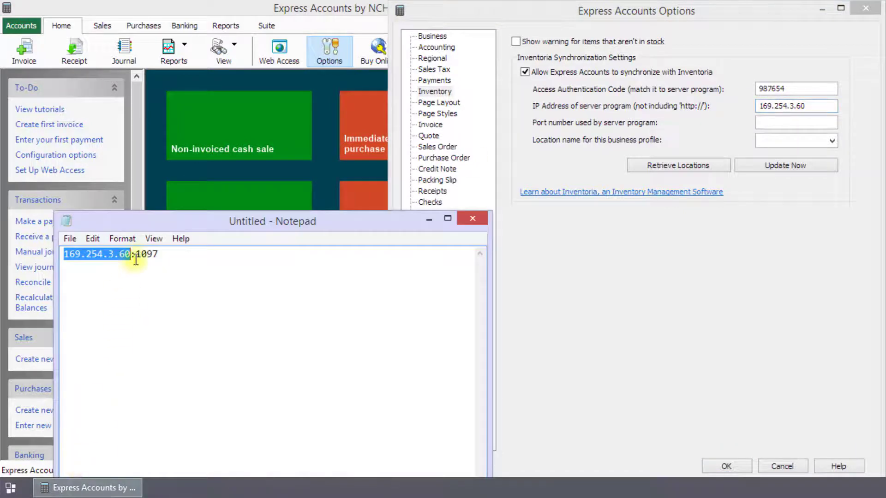
double_click(145, 254)
key(ctrl+c)
click(800, 123)
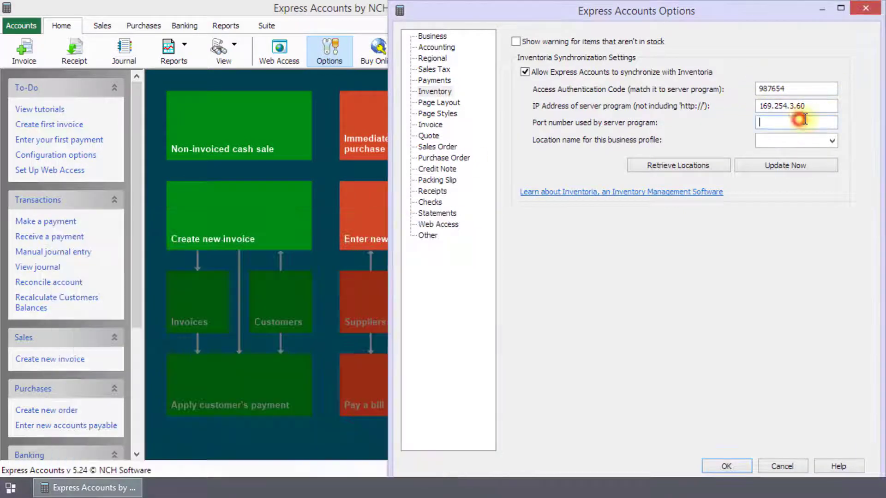
key(ctrl+v)
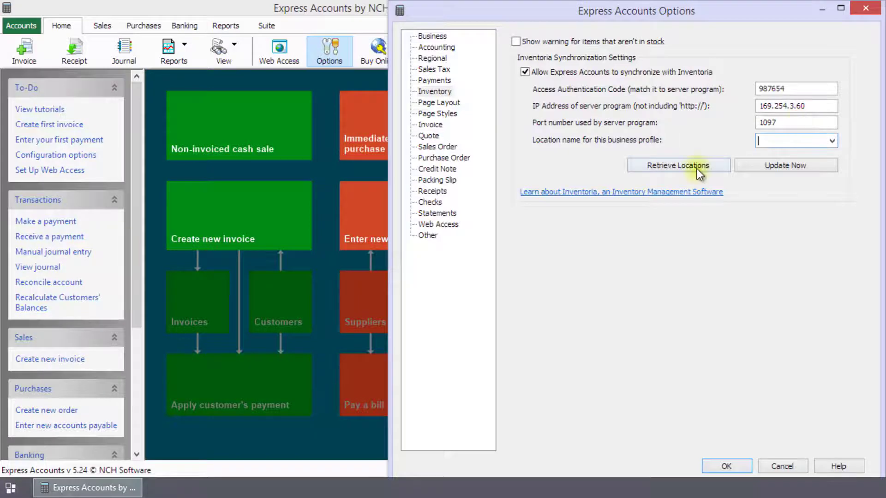
click(697, 169)
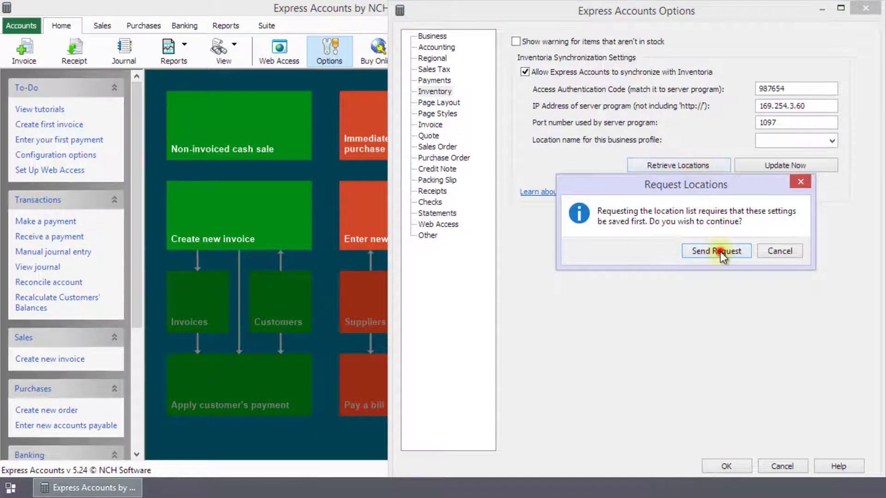
Step: Send the location request and select Main Warehouse as the location name
click(720, 251)
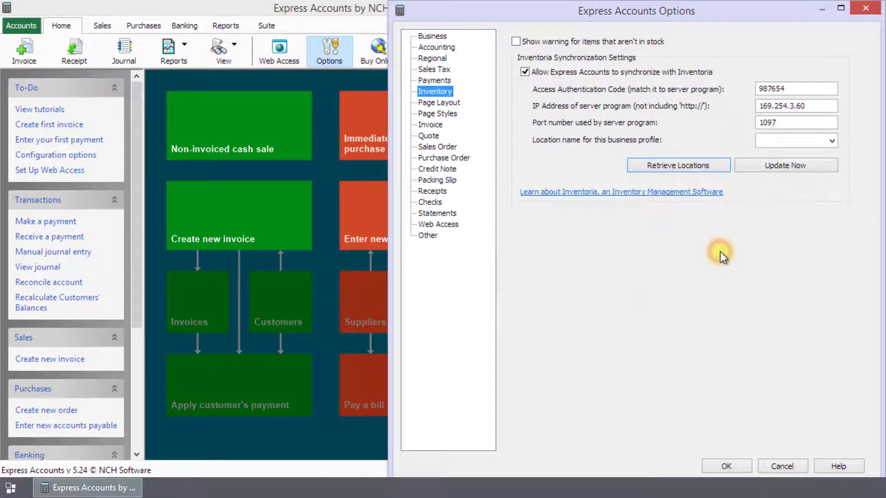
click(833, 141)
click(810, 154)
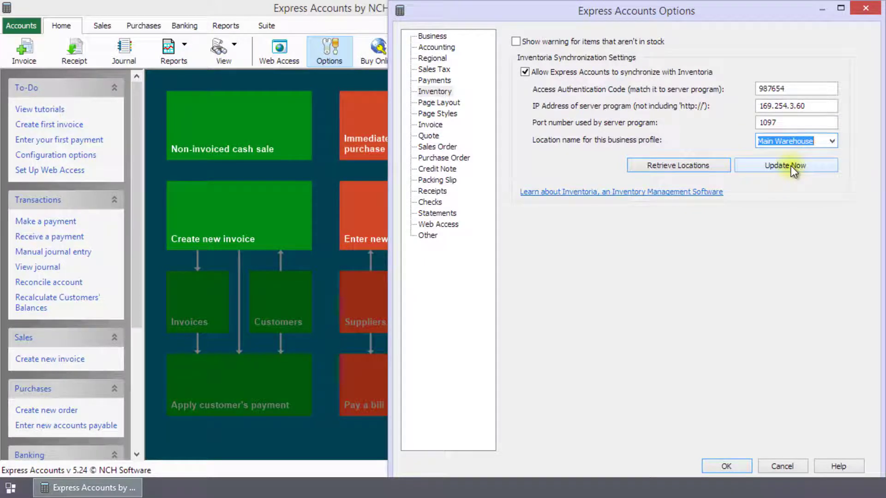
Step: Run Update Now and confirm saving the settings before updating
click(792, 166)
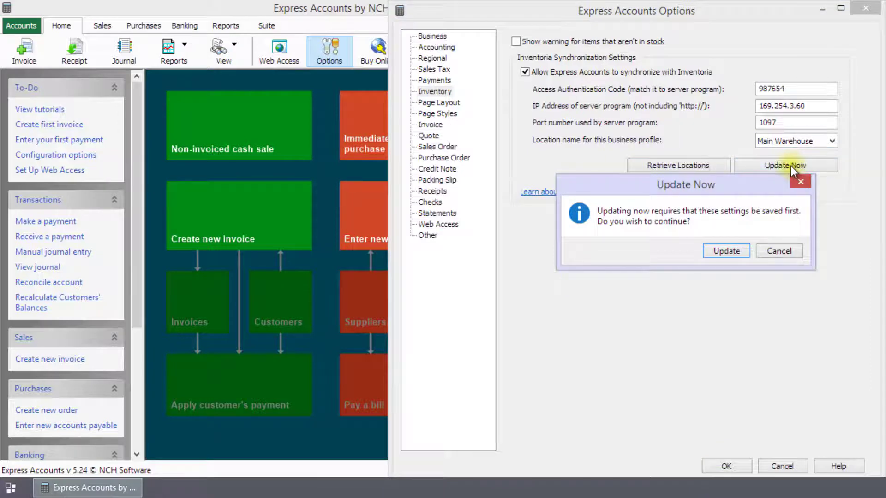
click(726, 251)
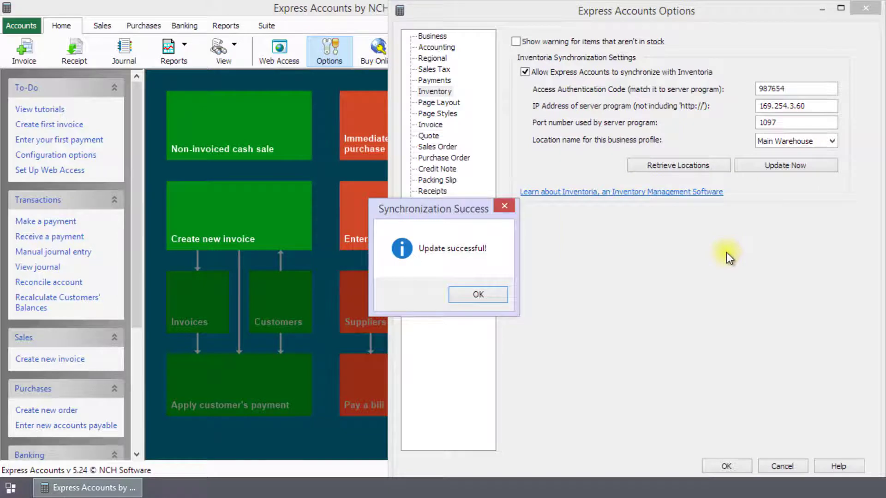